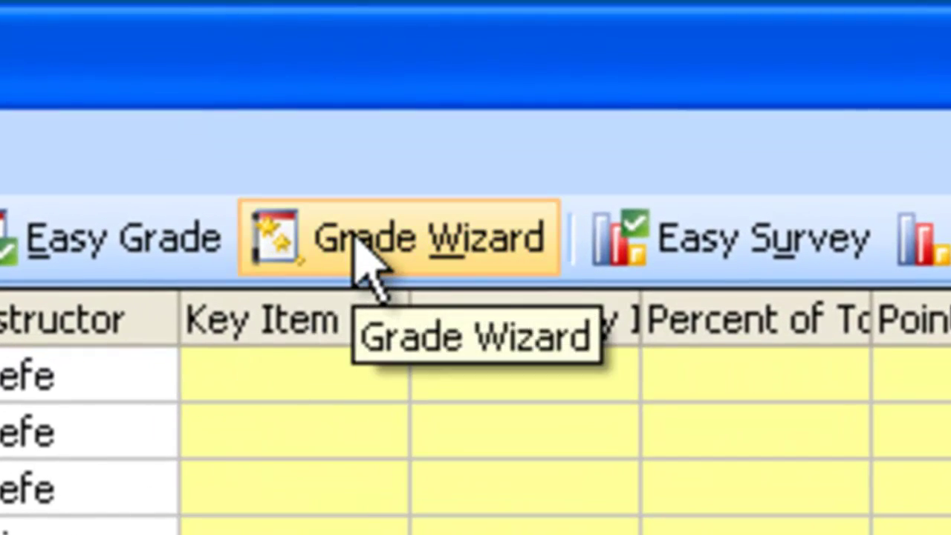
Start the Grade Wizard, enable learning objectives, and set a 70 percent overall benchmark
left_click(354, 236)
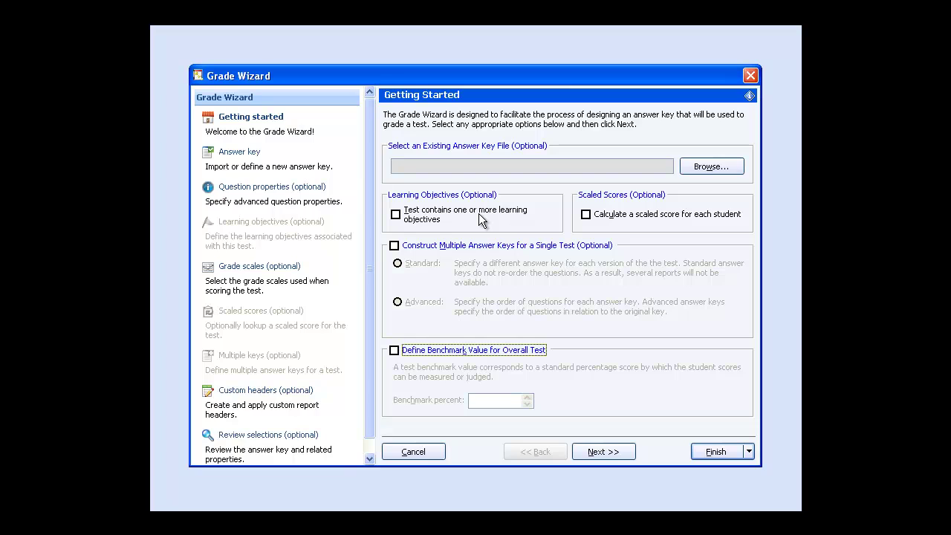
left_click(395, 214)
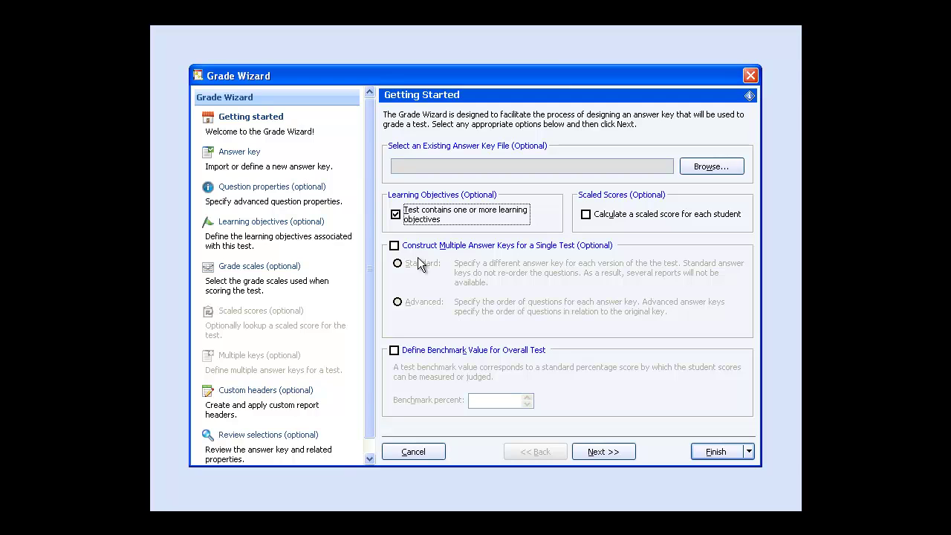
left_click(394, 351)
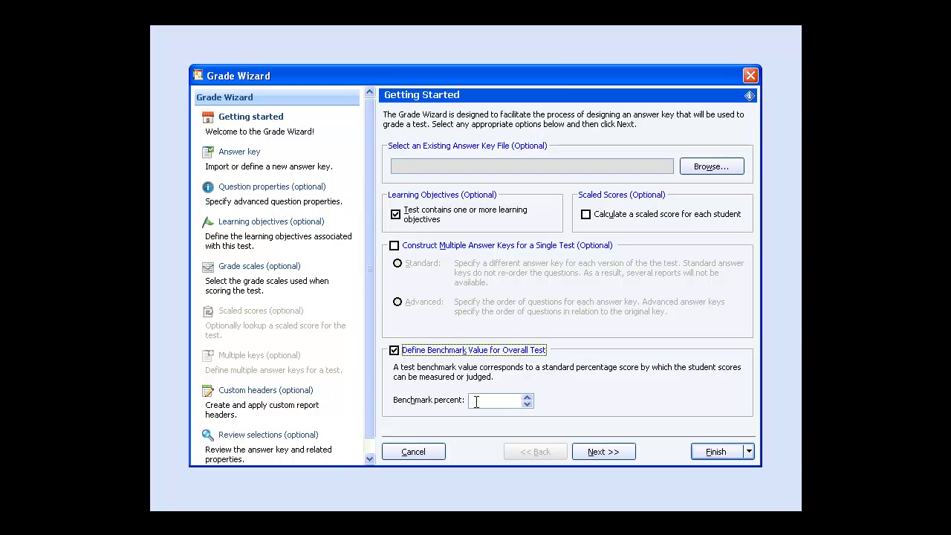
left_click(472, 399)
type("70")
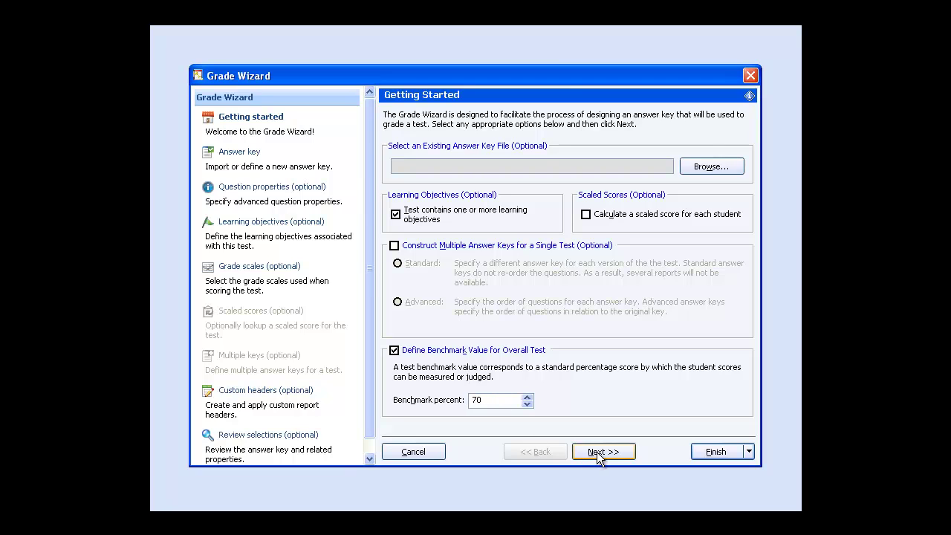
Load the correct answers from Grid Row source, grid row 1 (C, B, B, A…)
left_click(596, 452)
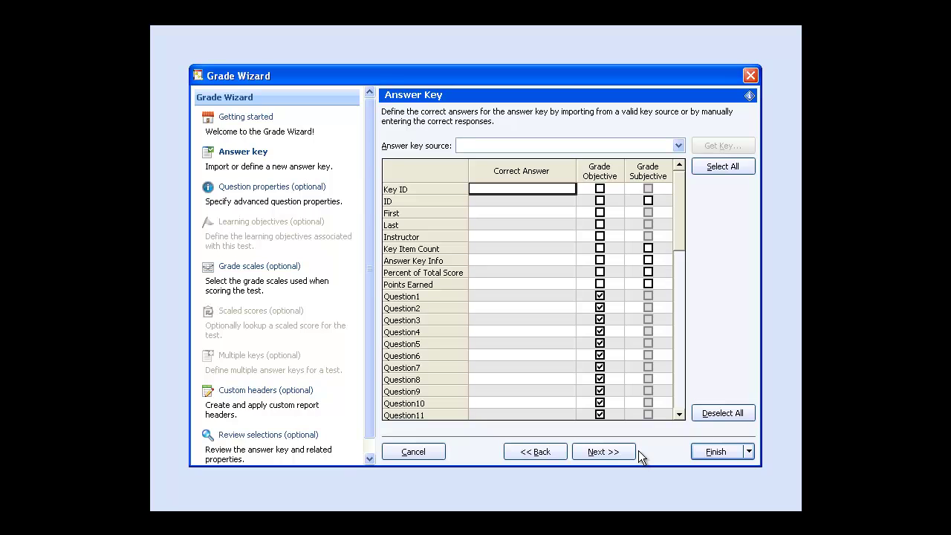
left_click(681, 147)
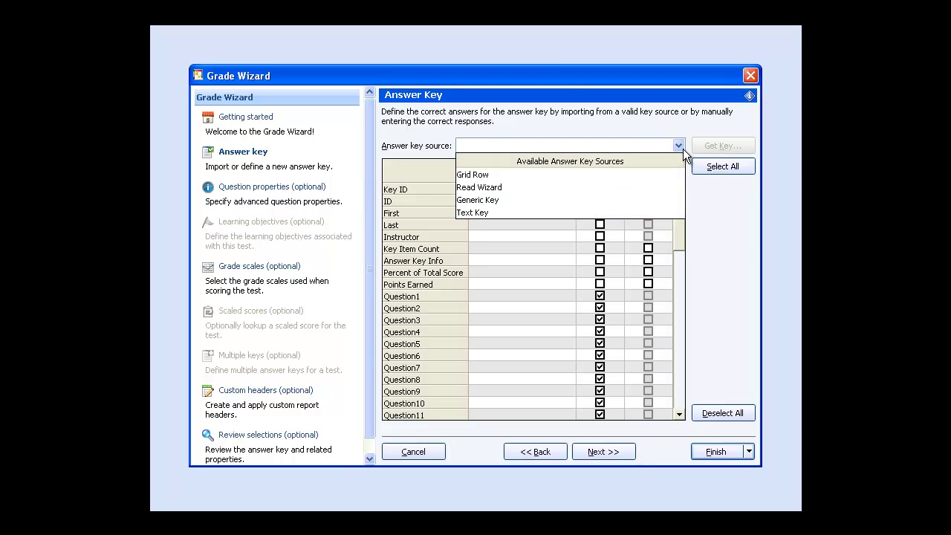
left_click(549, 172)
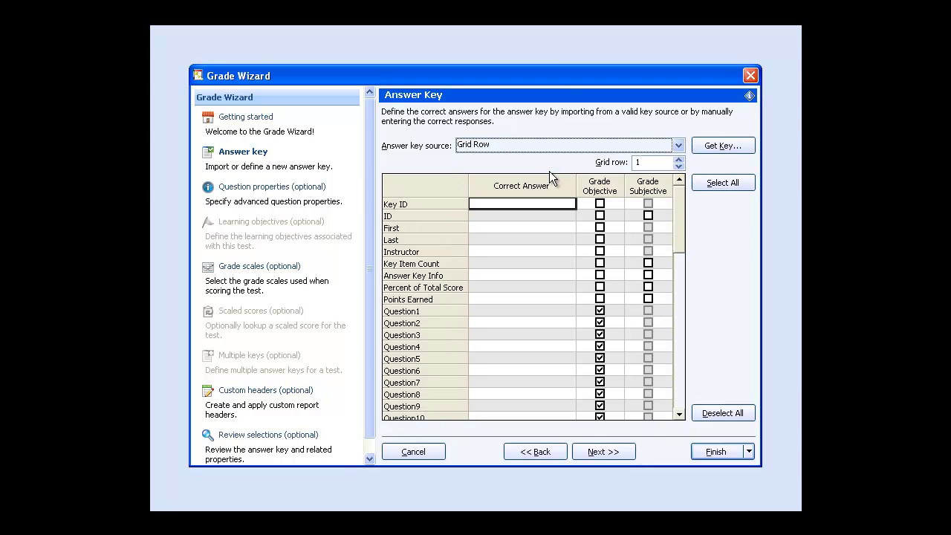
left_click(714, 143)
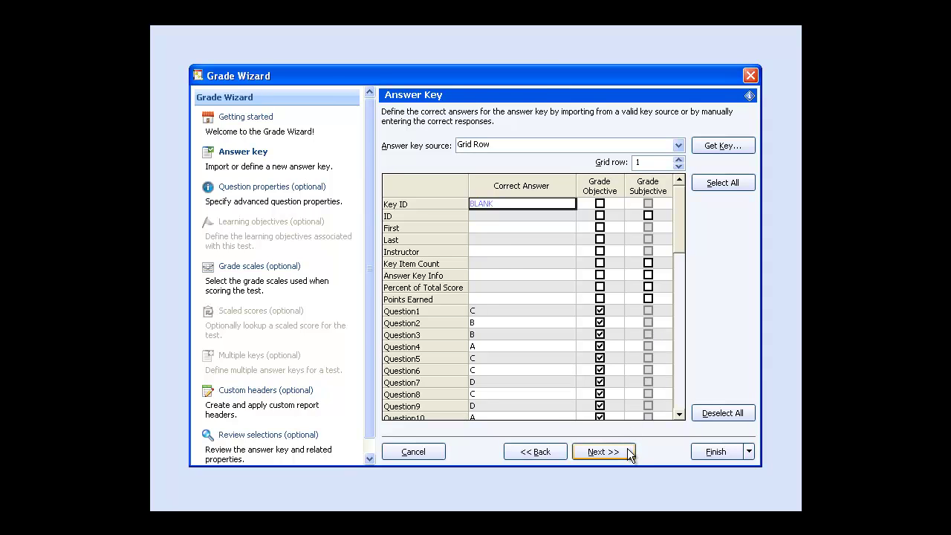
Make Key ID a graded question worth 2.000 correct points
left_click(602, 452)
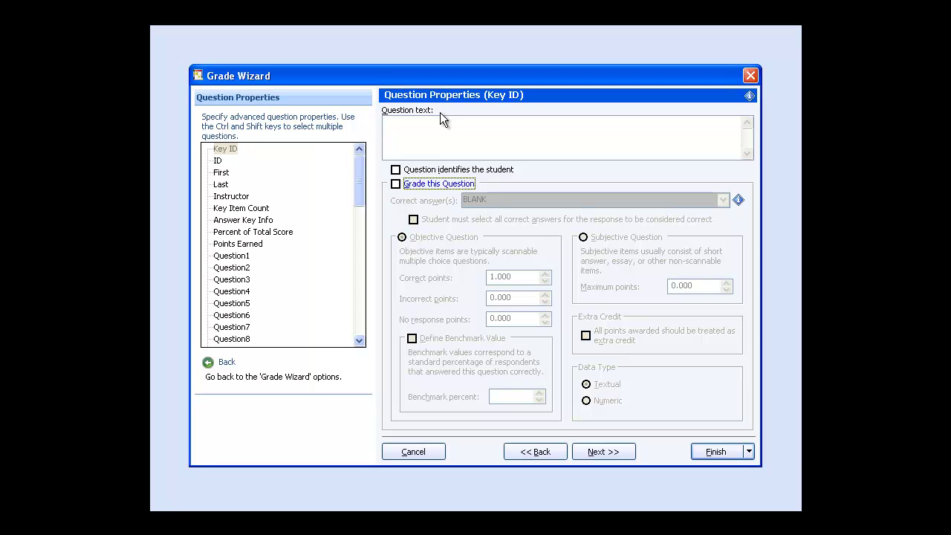
left_click(395, 184)
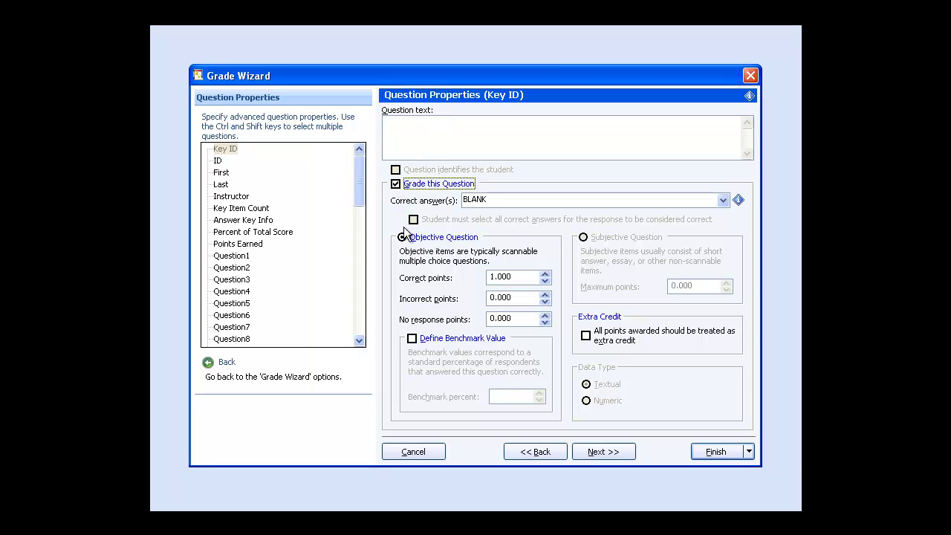
left_click(546, 274)
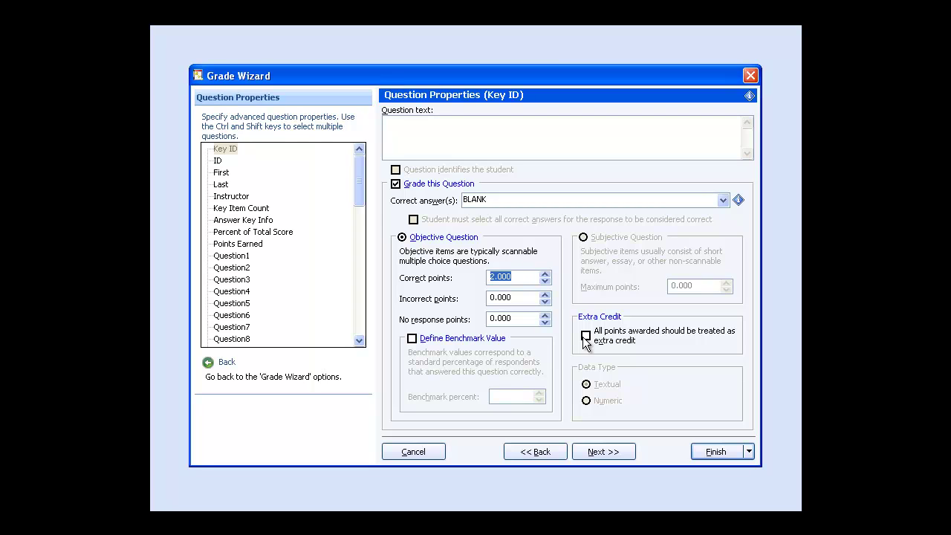
left_click(603, 453)
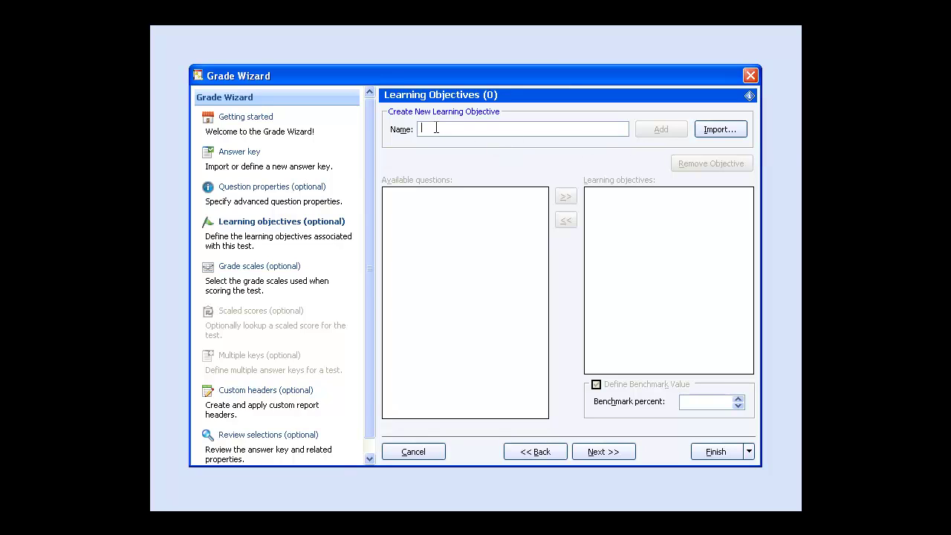
Add 'Grammar' and then 'Punctuation' as learning objectives
type("Grammar")
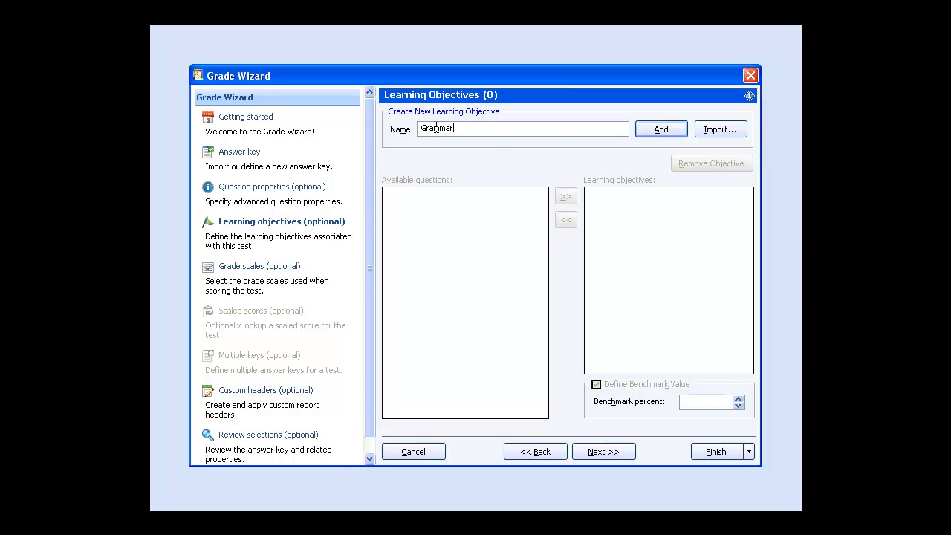
left_click(645, 130)
left_click(439, 128)
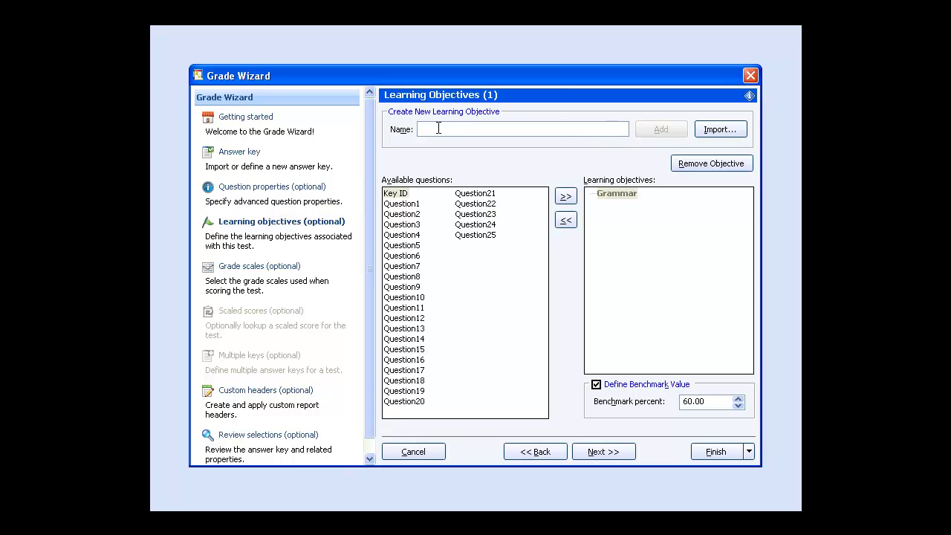
type("Punc")
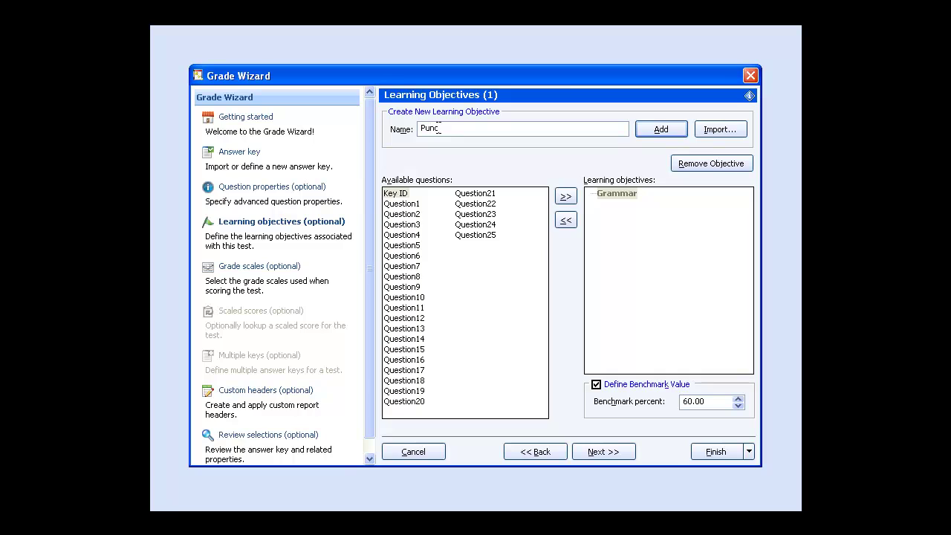
type("tuation")
left_click(655, 128)
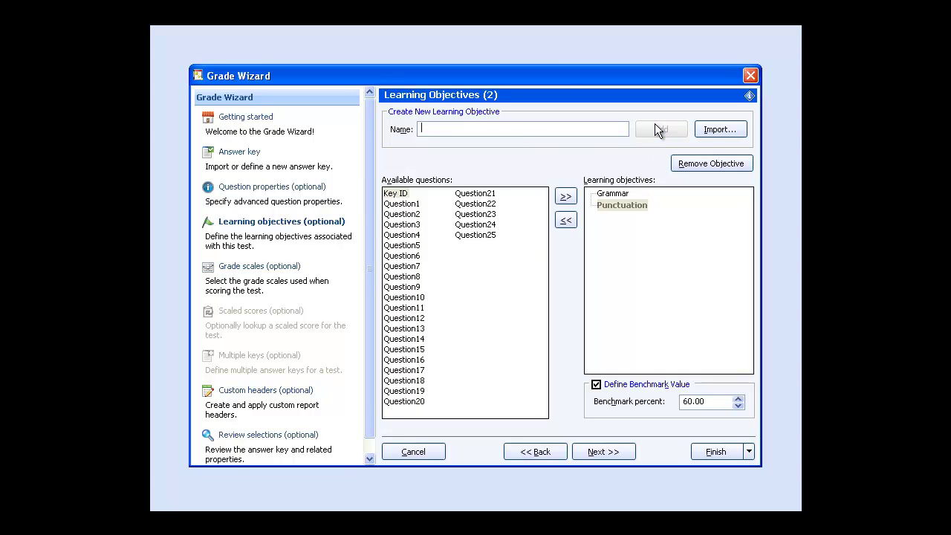
Assign Key ID and odd Questions 1–15 to the Grammar objective
left_click(613, 195)
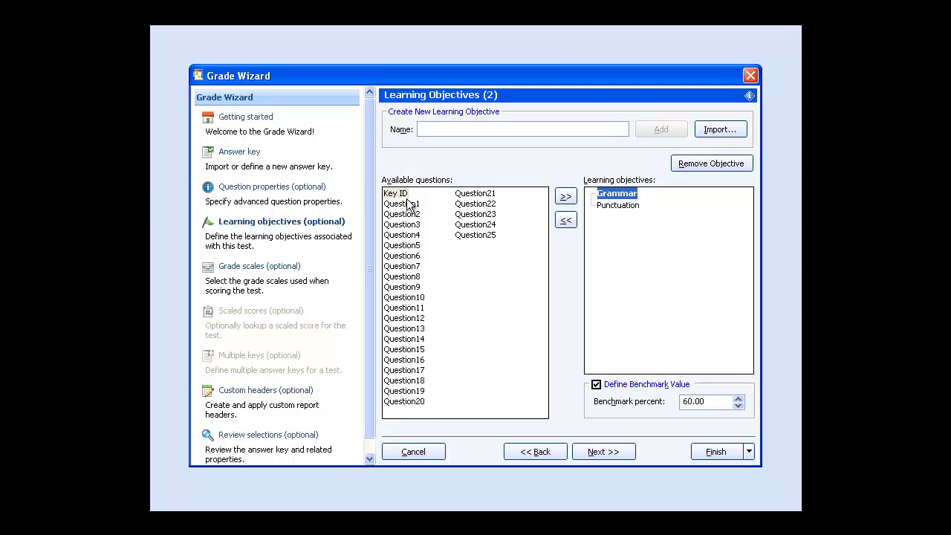
left_click_drag(406, 195, 407, 205)
left_click(407, 225, "ctrl")
left_click(403, 246, "ctrl")
left_click(403, 267, "ctrl")
left_click(403, 287, "ctrl")
left_click(405, 309, "ctrl")
left_click(406, 329, "ctrl")
left_click(408, 350, "ctrl")
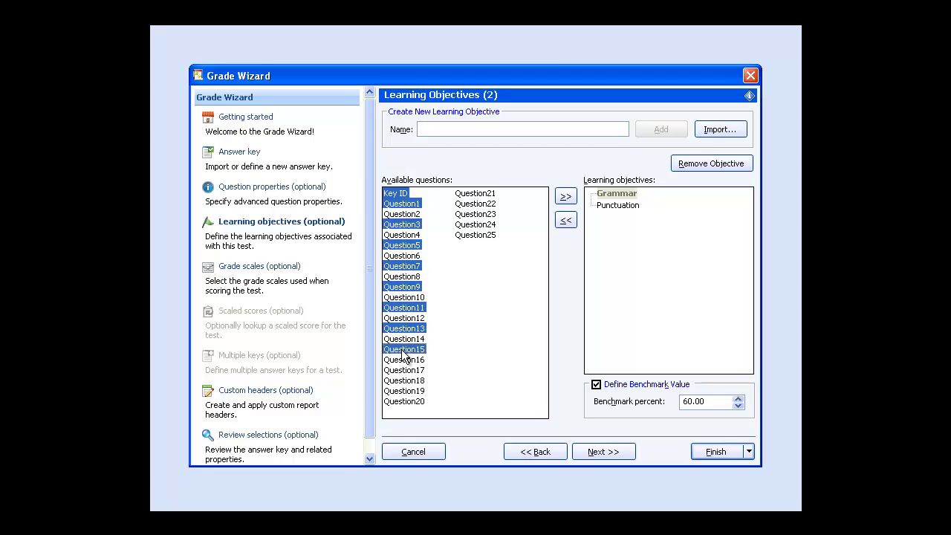
left_click(566, 197)
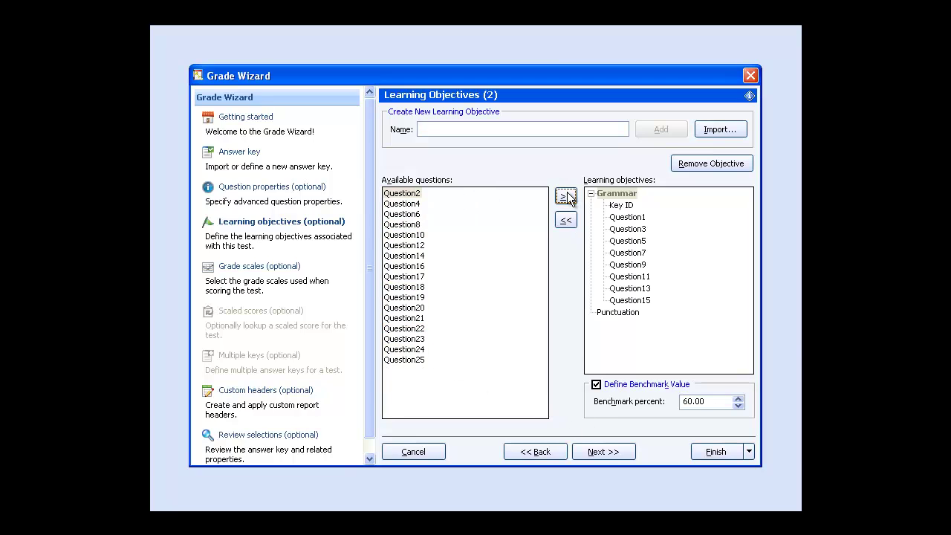
Assign Key ID and even Questions 2–14 to Punctuation with a 70 percent benchmark
left_click(616, 313)
left_click(412, 214, "ctrl")
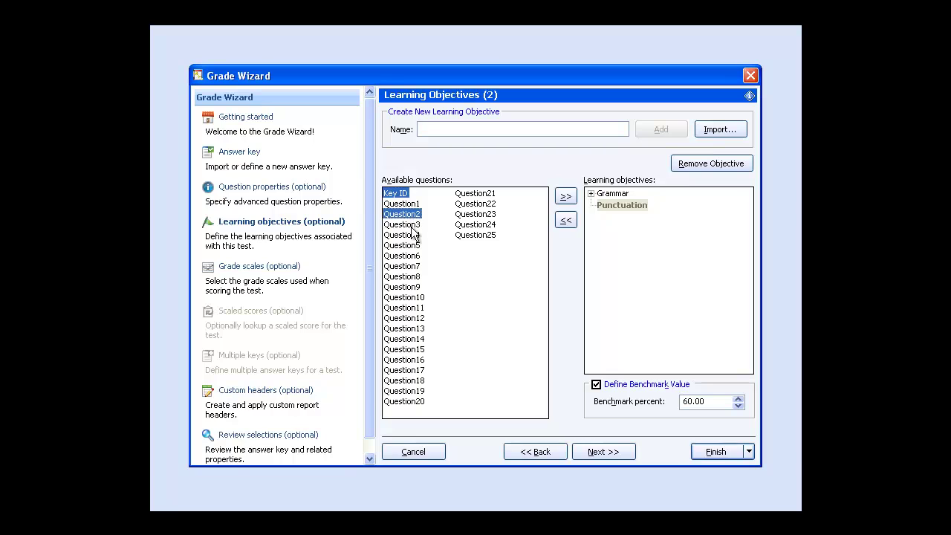
left_click(406, 234, "ctrl")
left_click(408, 256, "ctrl")
left_click(406, 278, "ctrl")
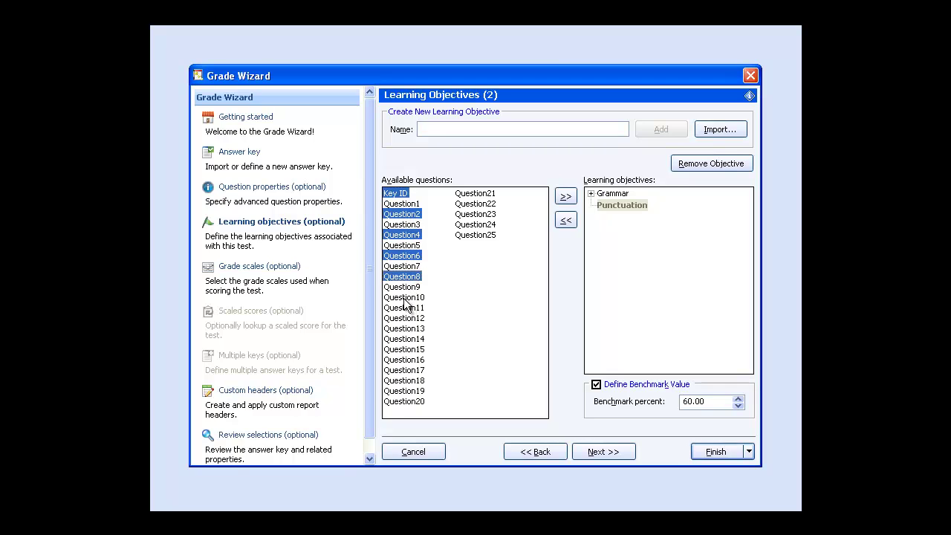
left_click(409, 298, "ctrl")
left_click(404, 319, "ctrl")
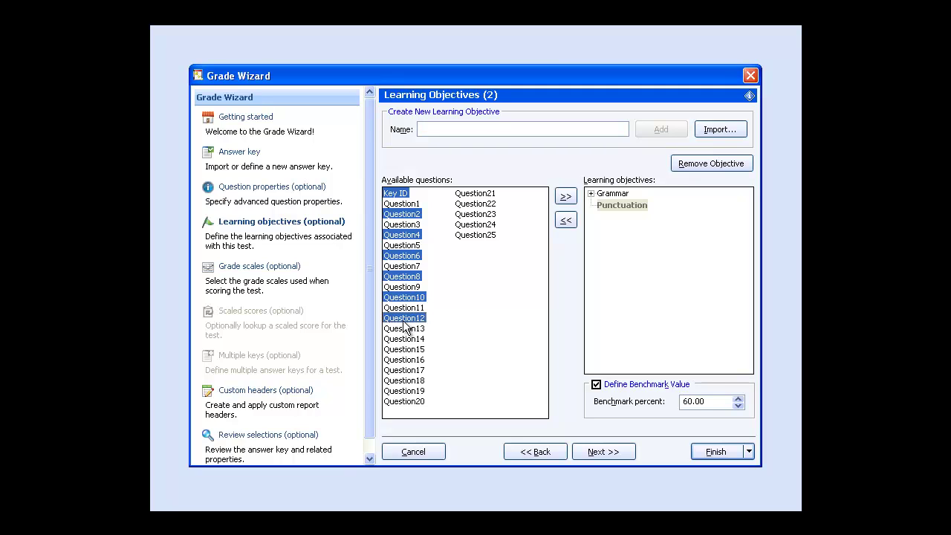
left_click(413, 340, "ctrl")
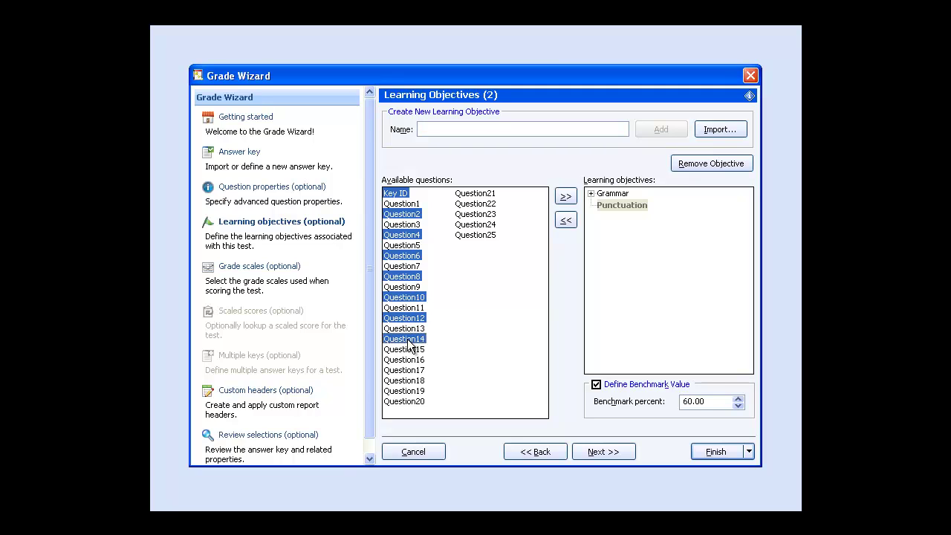
left_click(566, 197)
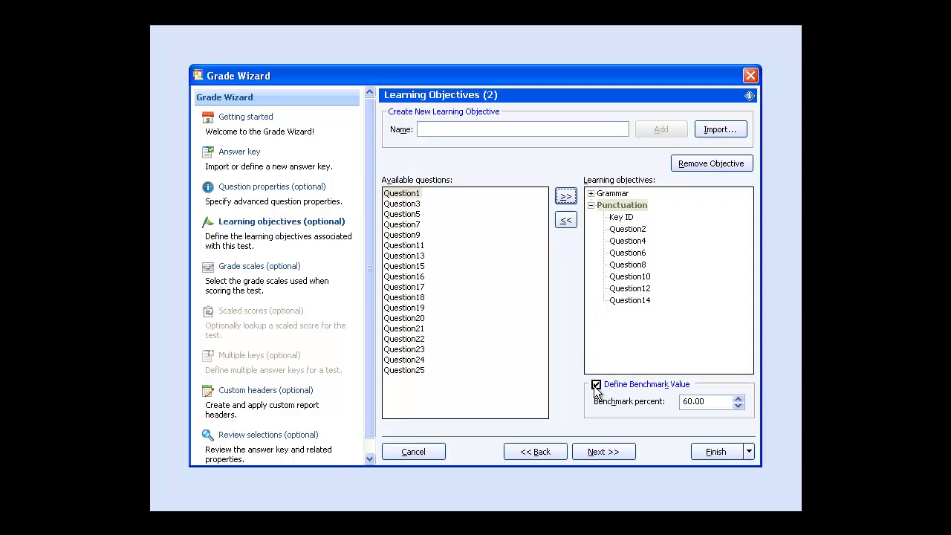
left_click(692, 401)
type("70")
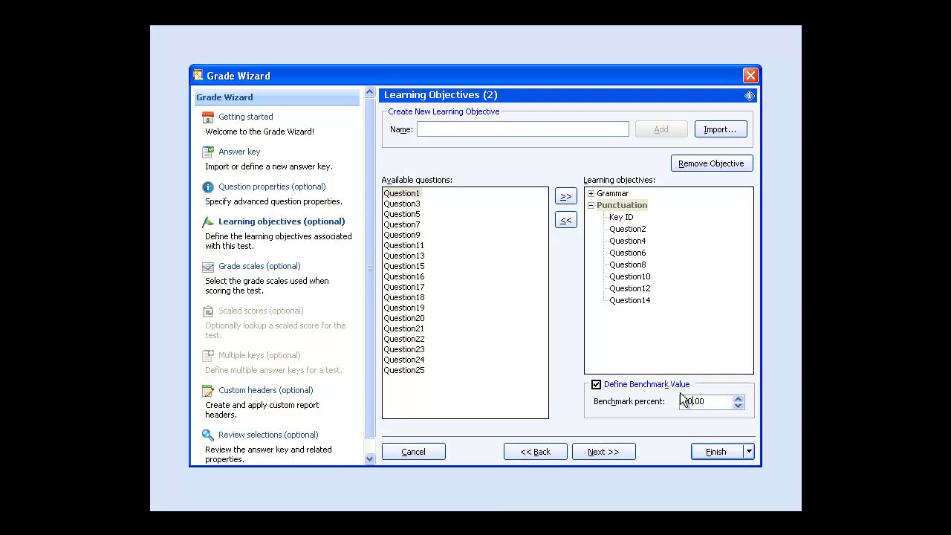
Keep the default A–F grade scale and continue to Custom Report Header
left_click(626, 455)
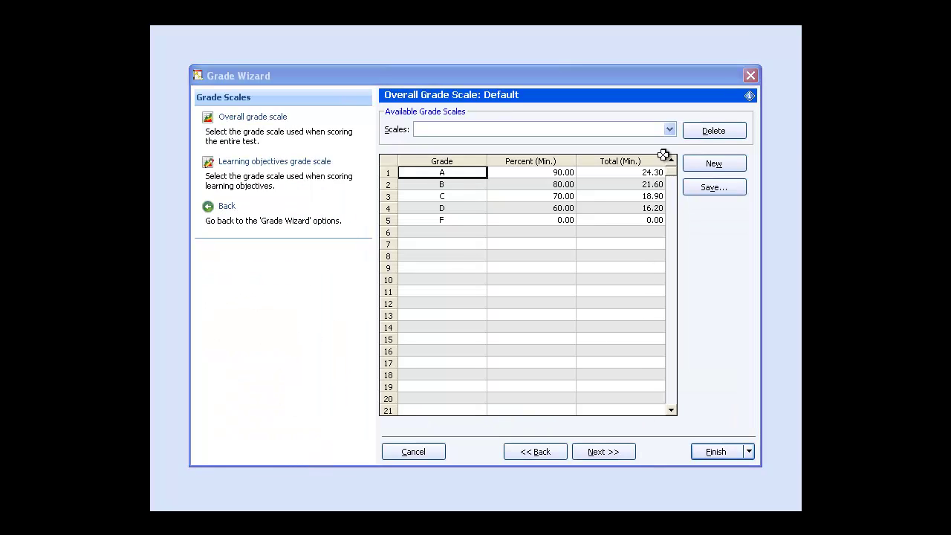
left_click(670, 129)
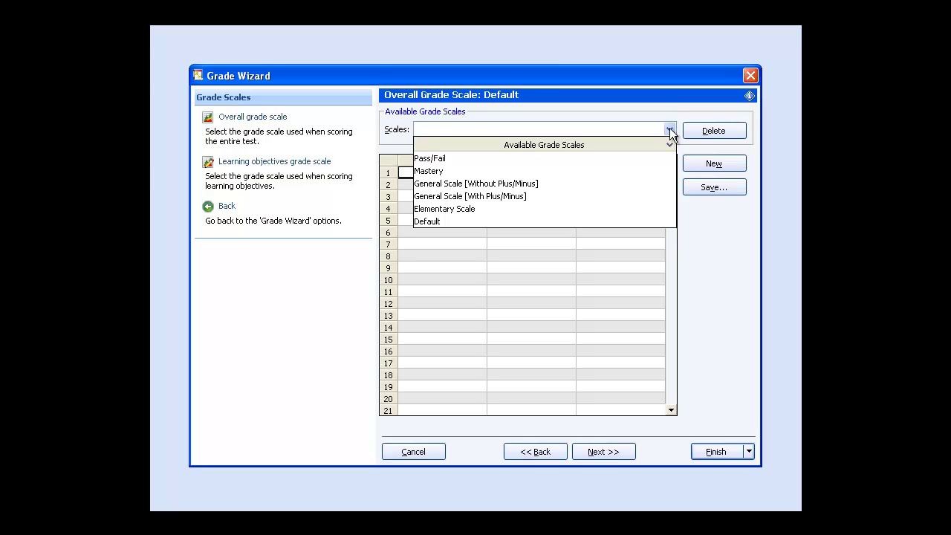
left_click(670, 130)
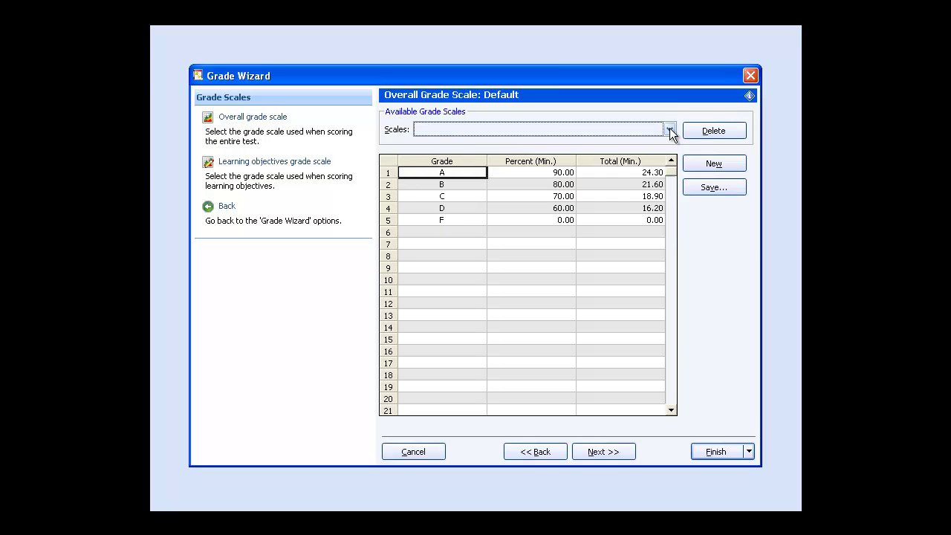
left_click(617, 452)
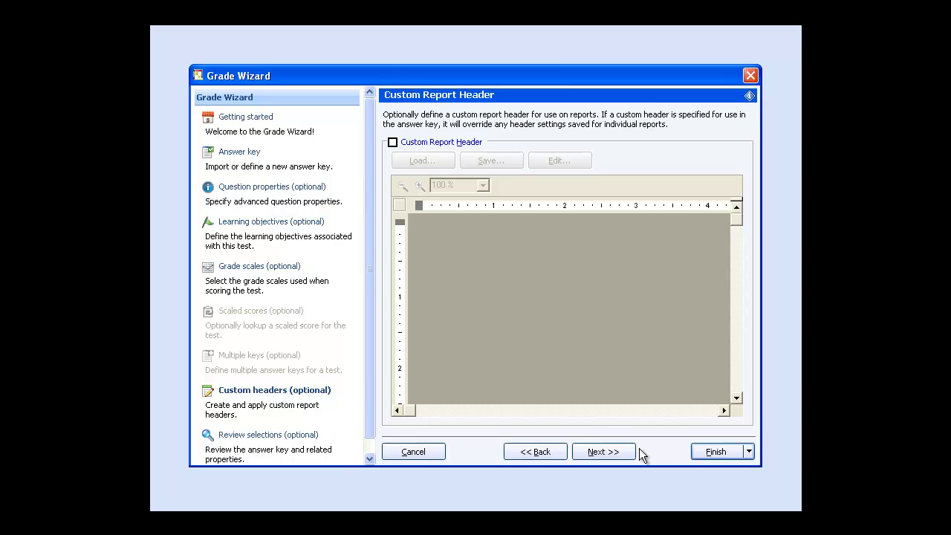
Review selections, finish the wizard, and save the answer key file as 'Answer'
key("Return")
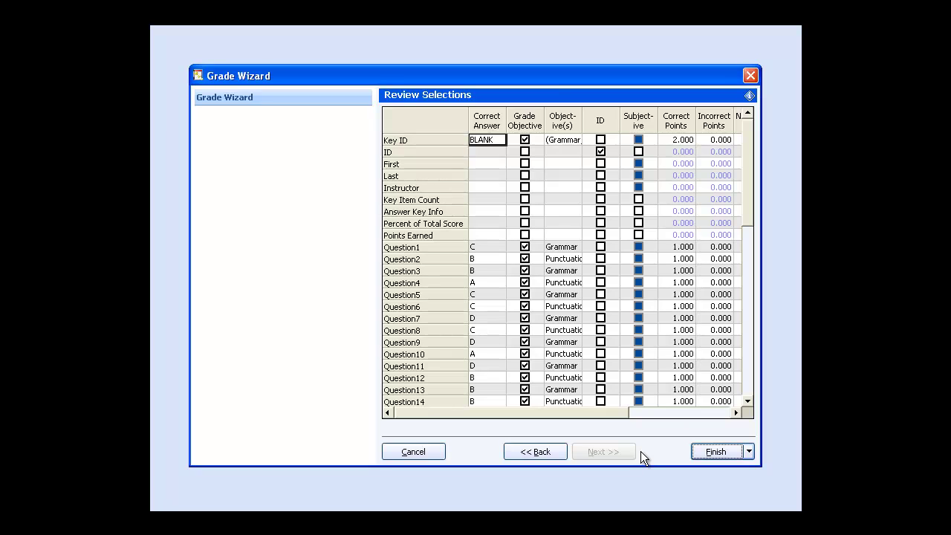
left_click(708, 454)
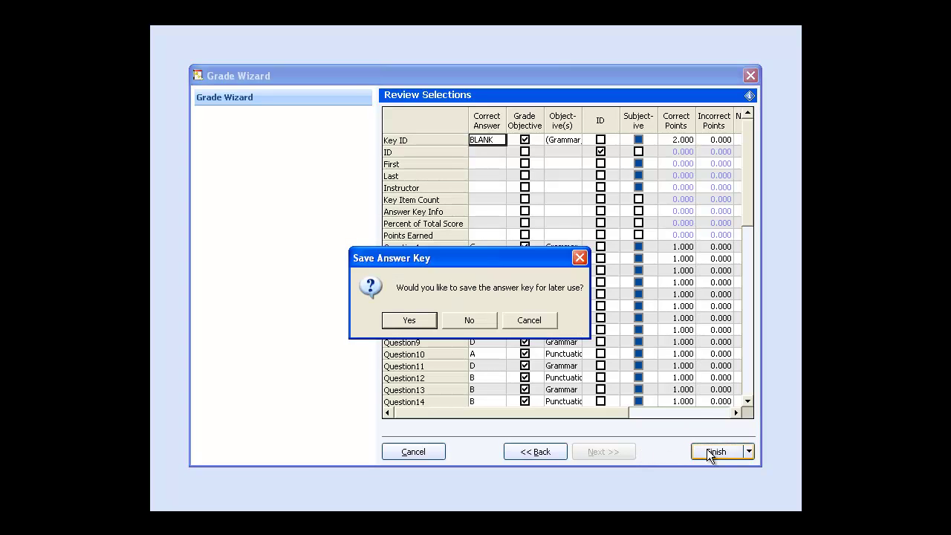
left_click(405, 320)
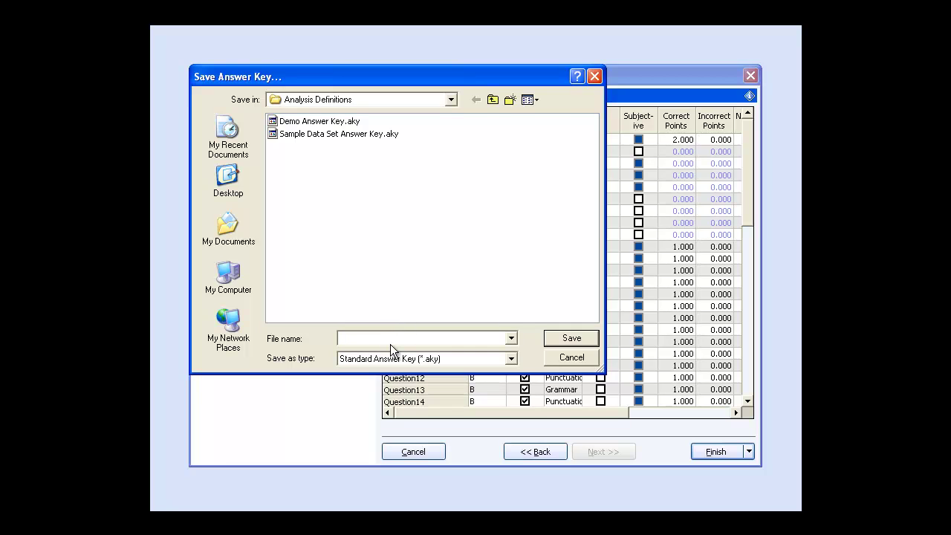
type("Answer Key 1")
left_click(571, 340)
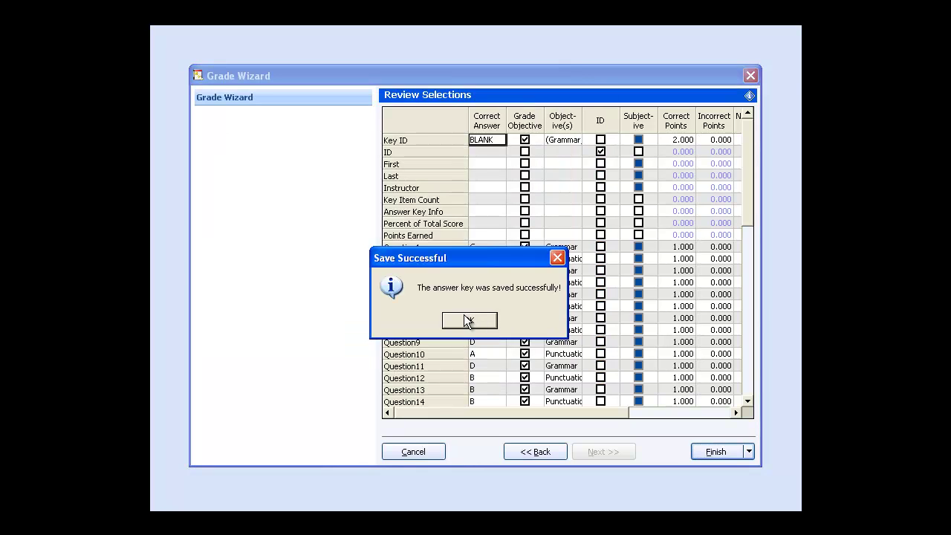